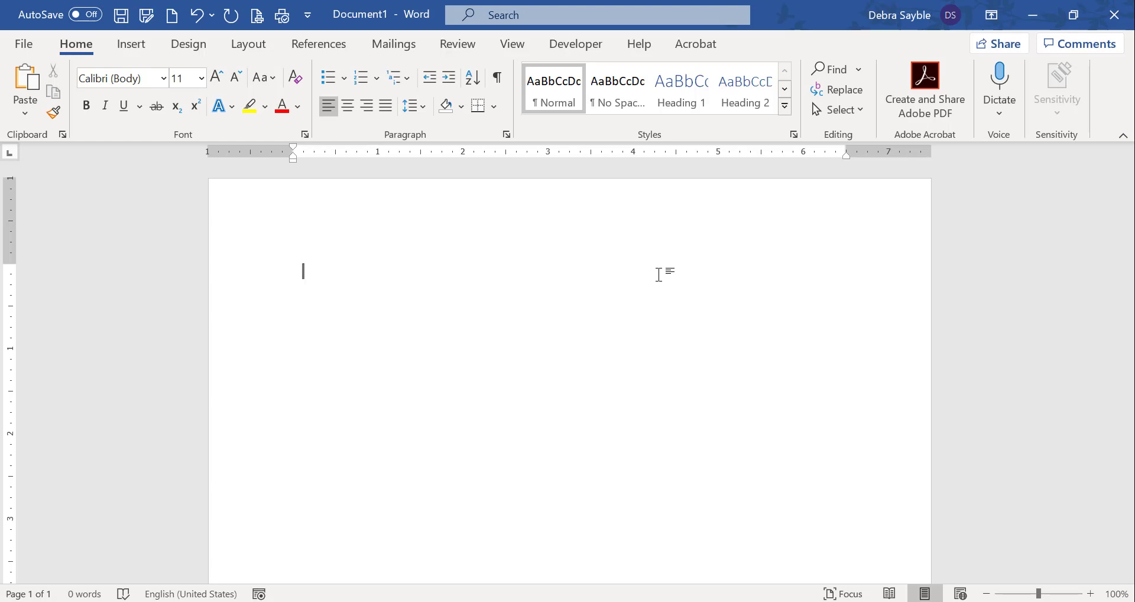
# Paste the signature block from 'Yours truly,' to 'Oceanside, CA 92056', then undo the last paste step.
pyautogui.write('Yours truly, Debra Debra Sayble, Instructor Computer Studies and Information Technology www.miracosta.edu MiraCosta College Oceanside, CA 92056')
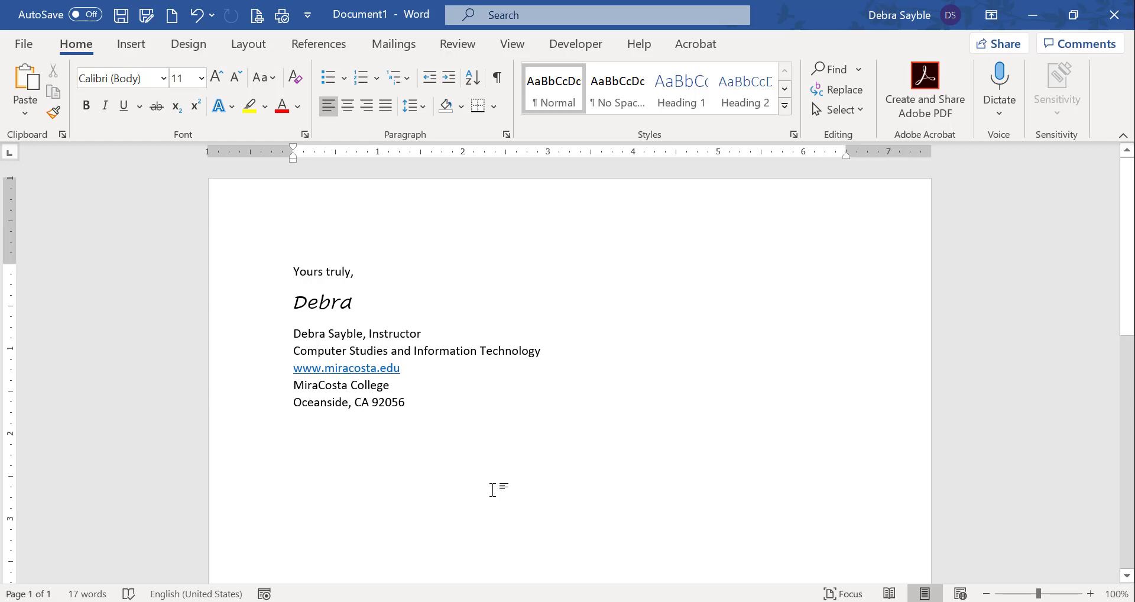
pyautogui.hotkey('ctrl', 'z')
# Copy the signature block and add blank lines below the 'Oceanside, CA 92056' line.
pyautogui.moveTo(286, 266); pyautogui.dragTo(426, 402)
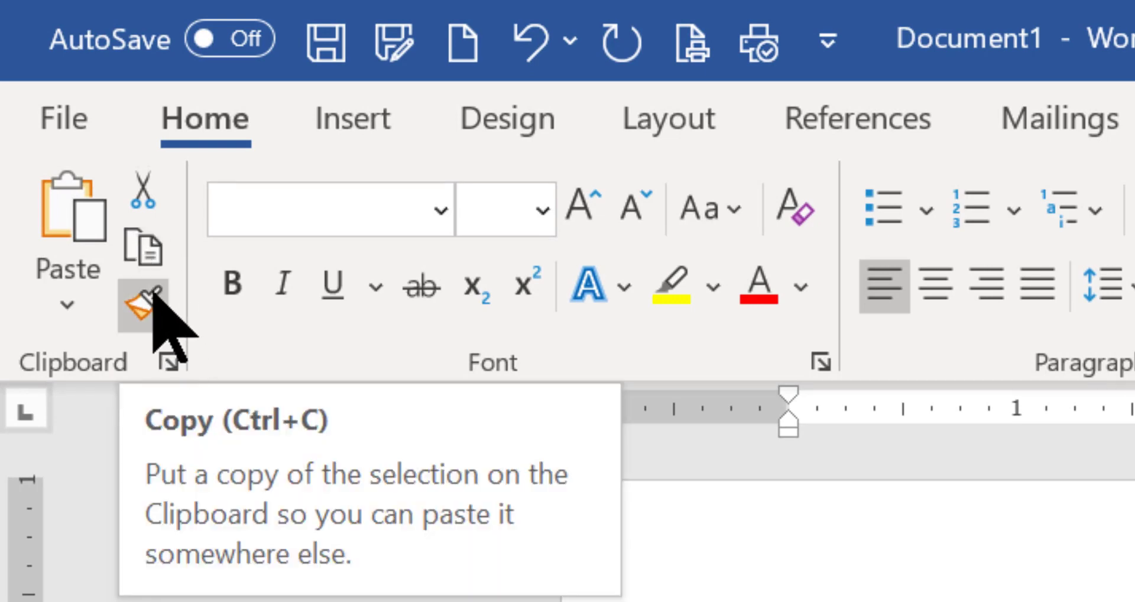
pyautogui.click(154, 242)
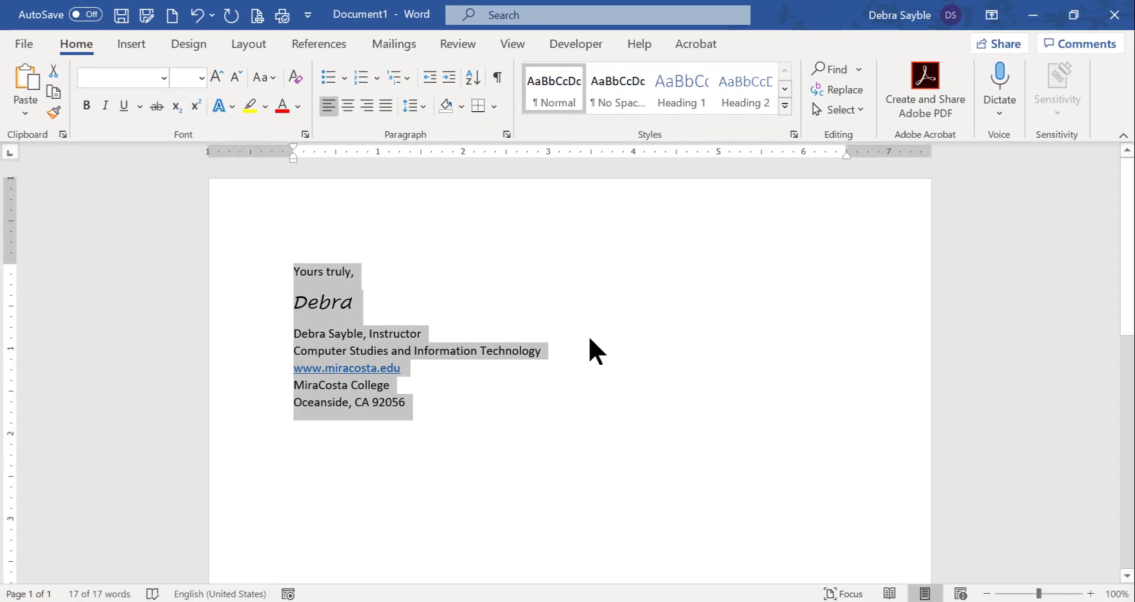
pyautogui.click(505, 405)
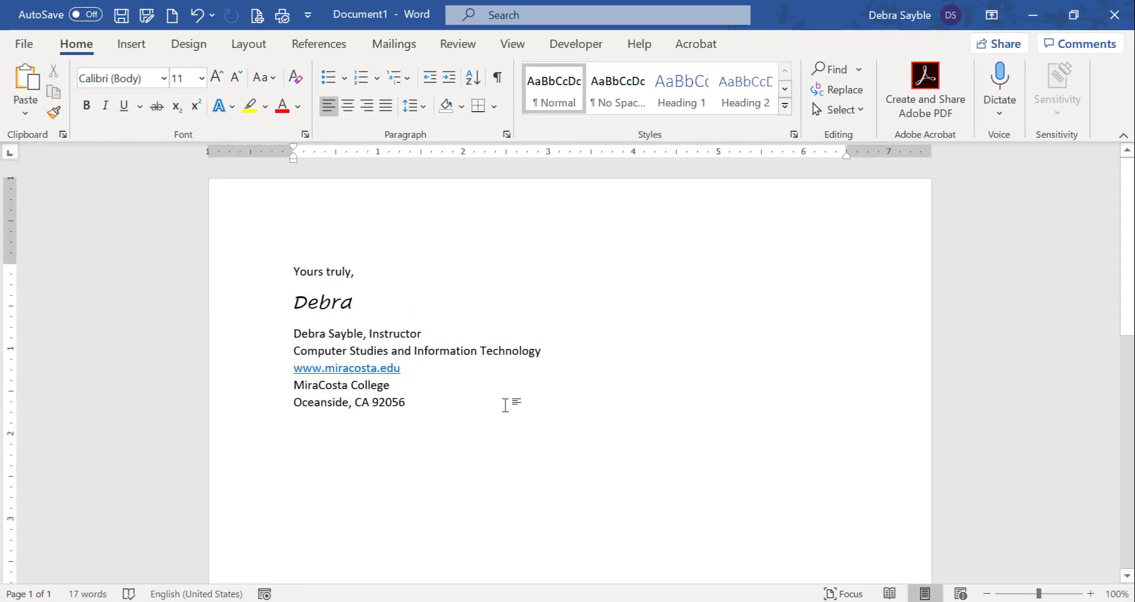
pyautogui.press('Return')
pyautogui.press('Return')
pyautogui.press('Return')
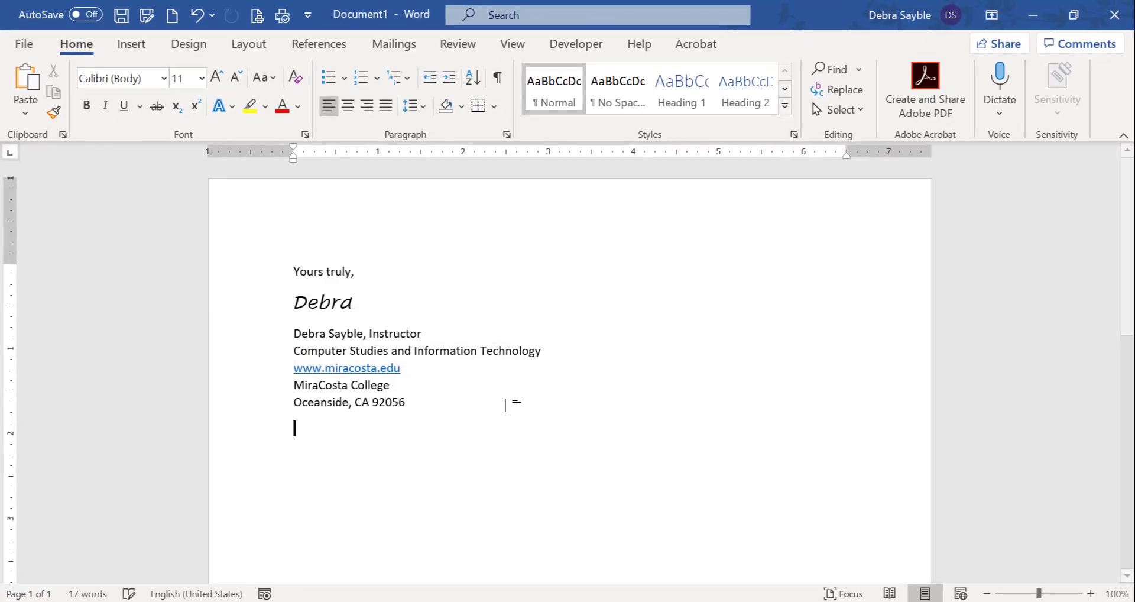
pyautogui.scroll(-6, 503, 388)
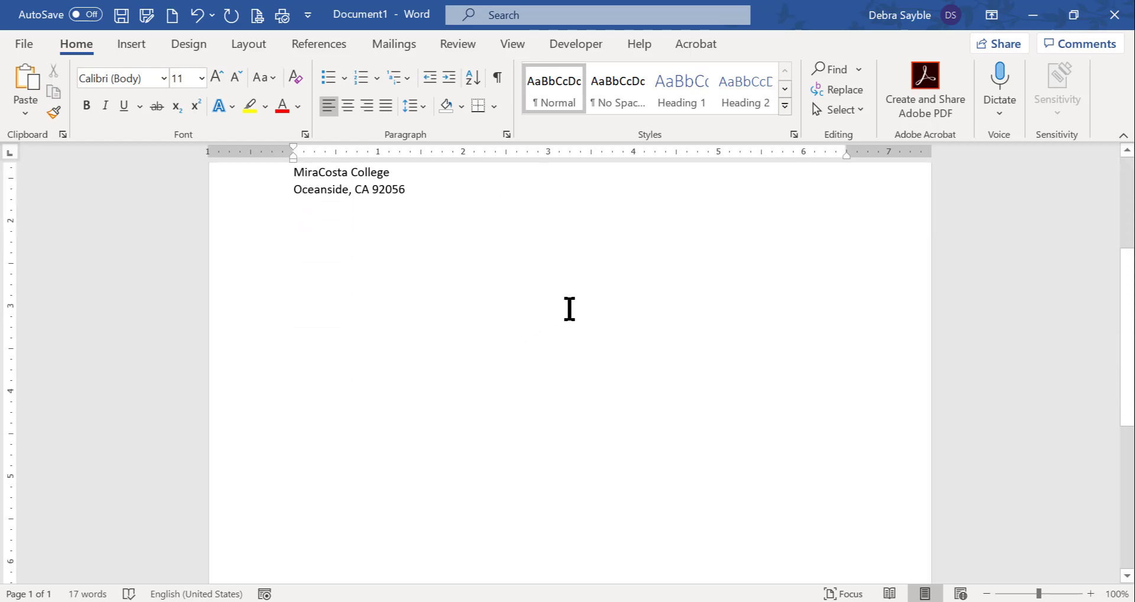
pyautogui.scroll(4, 482, 224)
# Open the Macros dropdown on the View tab to show the view and record options.
pyautogui.scroll(-2, 514, 239)
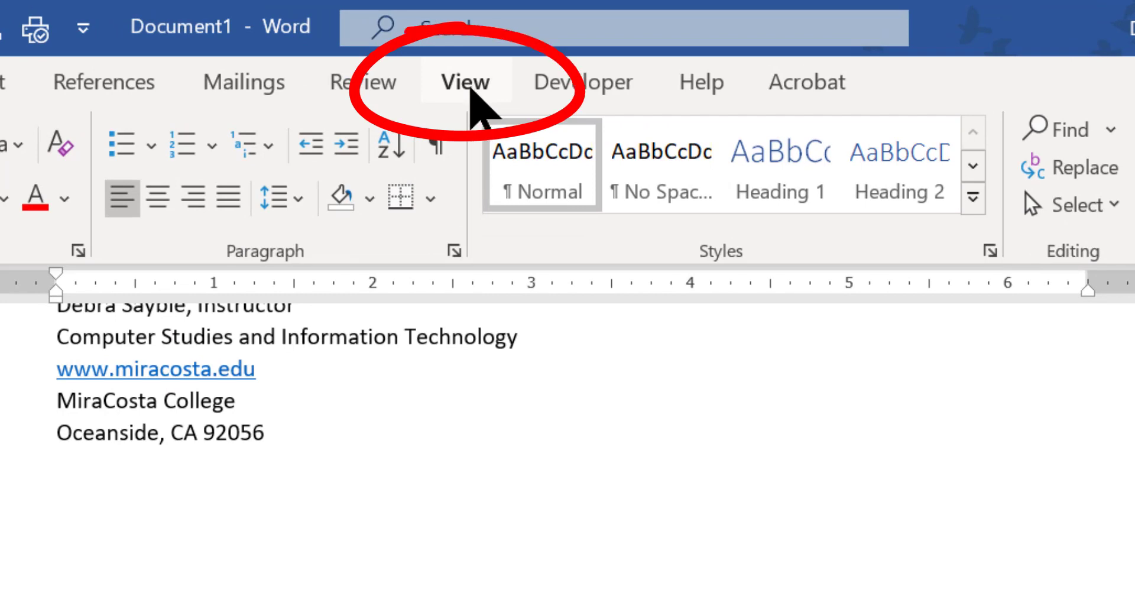
pyautogui.click(467, 87)
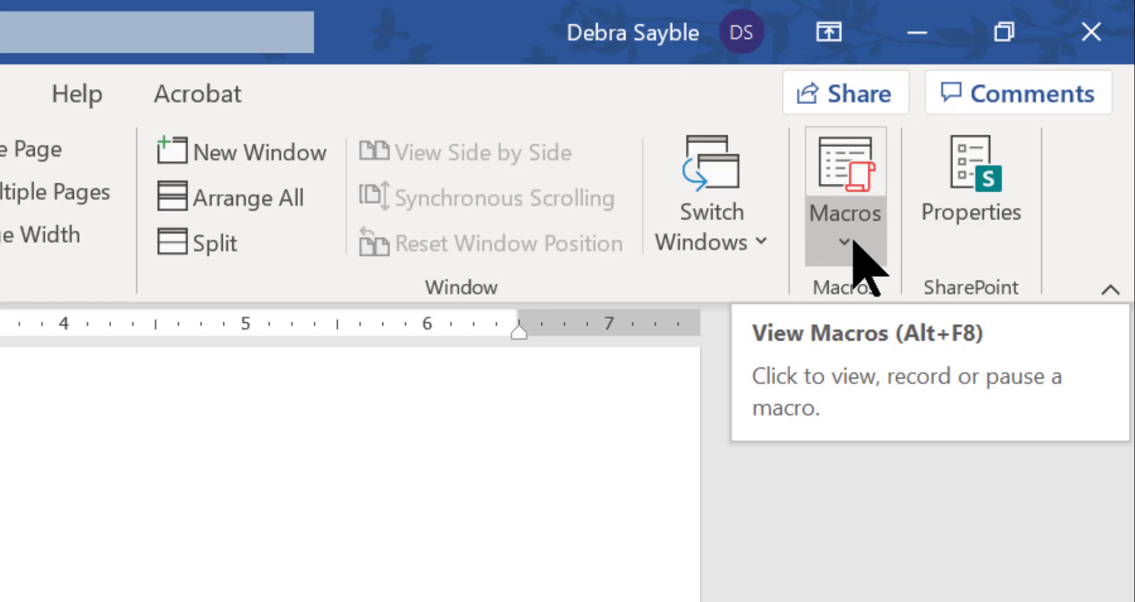
pyautogui.click(840, 235)
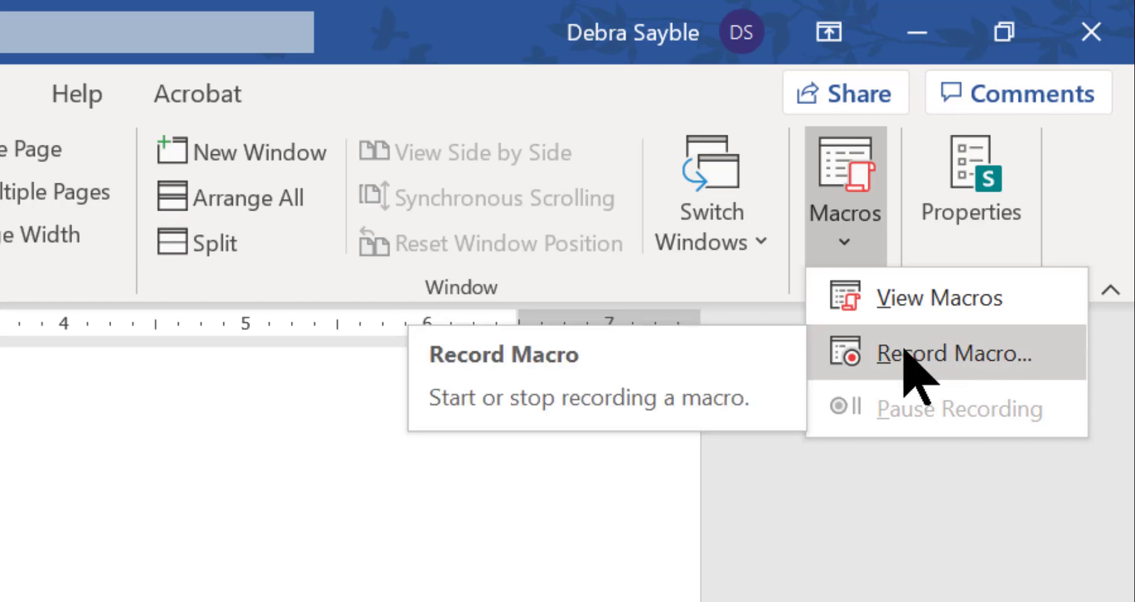
pyautogui.click(896, 300)
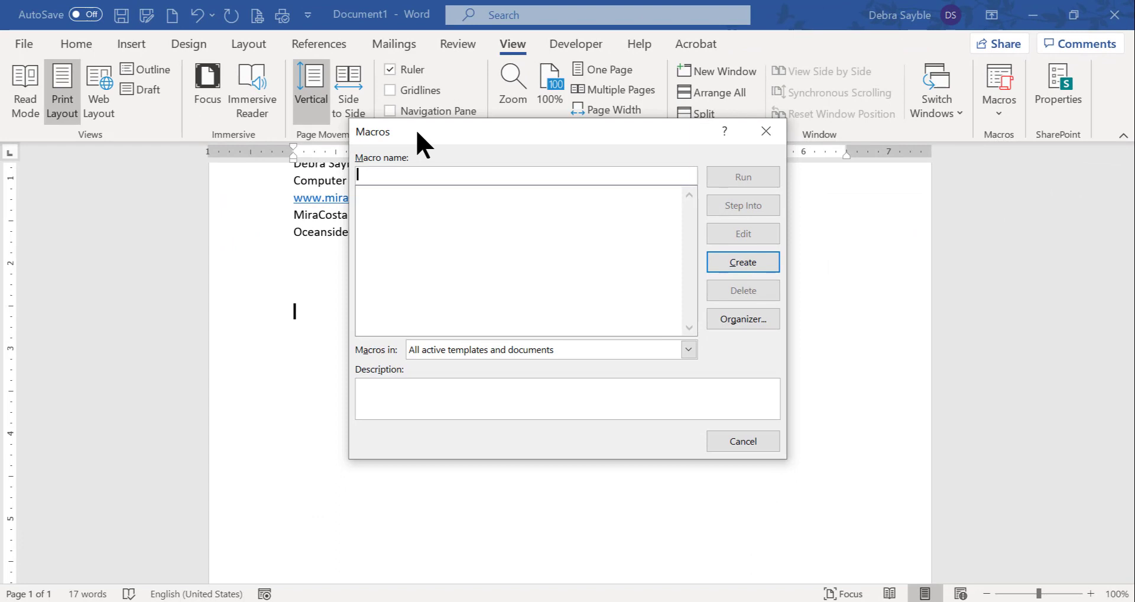
pyautogui.moveTo(416, 129)
pyautogui.mouseDown()
pyautogui.moveTo(481, 187)
pyautogui.moveTo(508, 176)
pyautogui.moveTo(436, 127)
pyautogui.mouseUp()
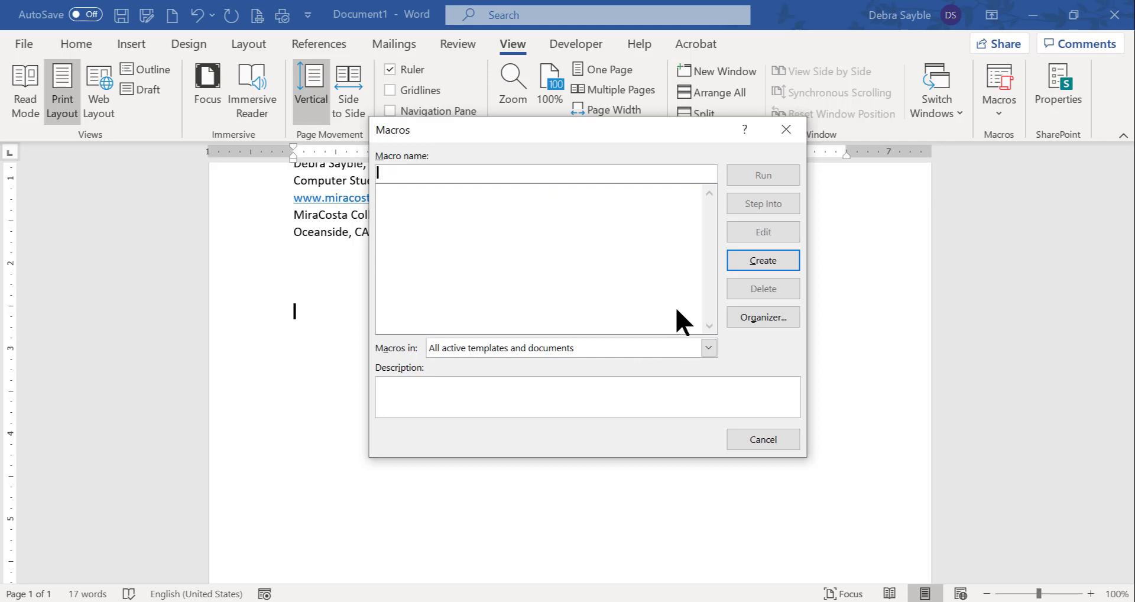
pyautogui.click(790, 131)
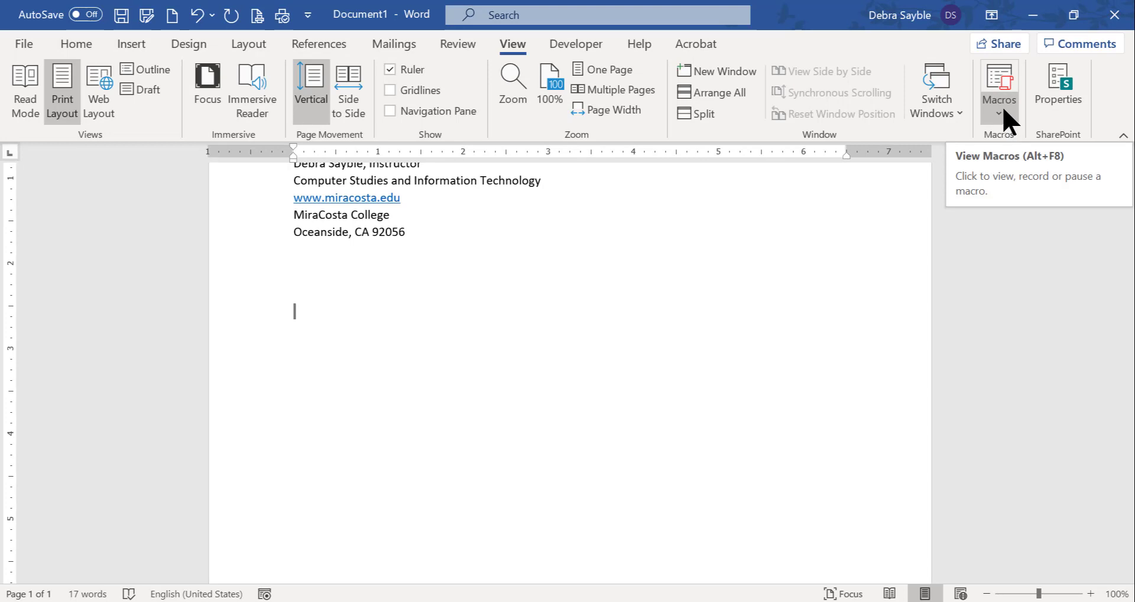
pyautogui.click(999, 77)
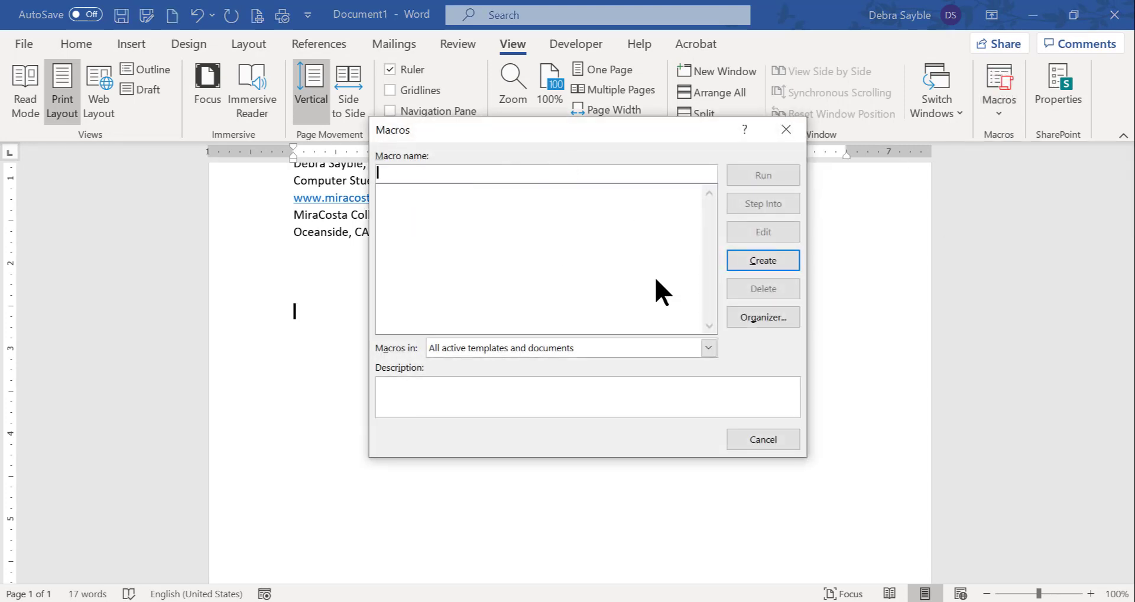
pyautogui.click(786, 135)
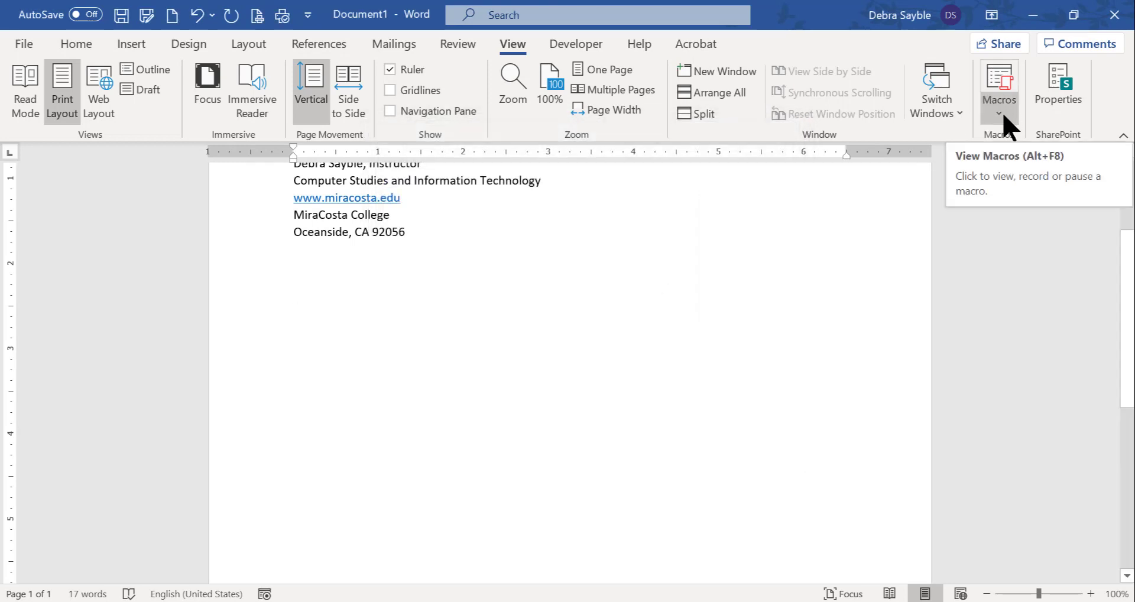
# Open the Record Macro dialog, which proposes Macro1 stored in All Documents (Normal.dotm).
pyautogui.click(999, 114)
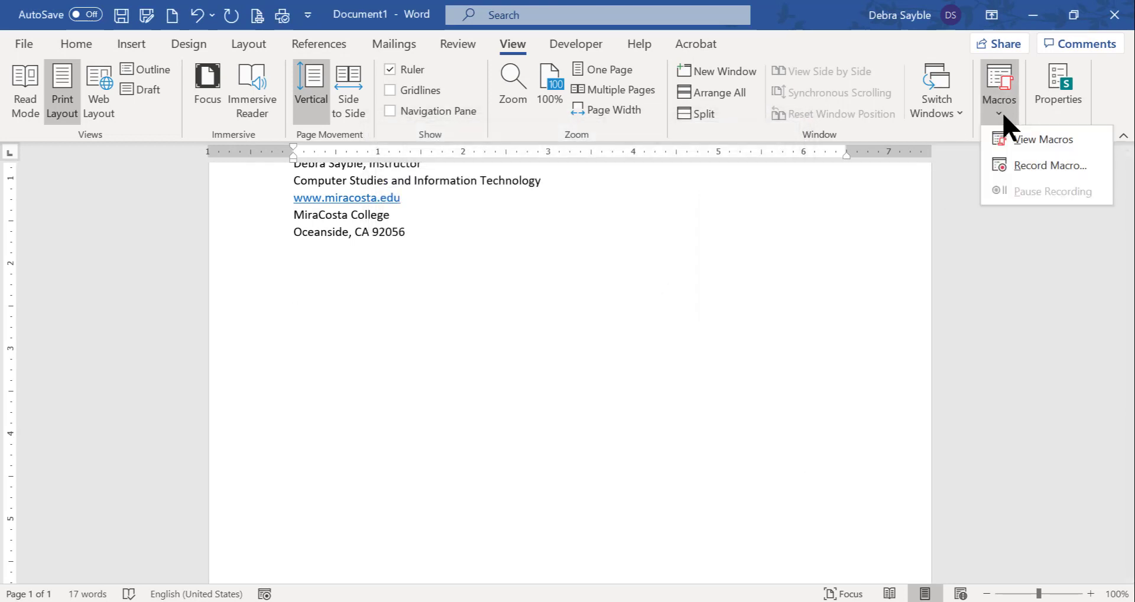
pyautogui.click(1034, 177)
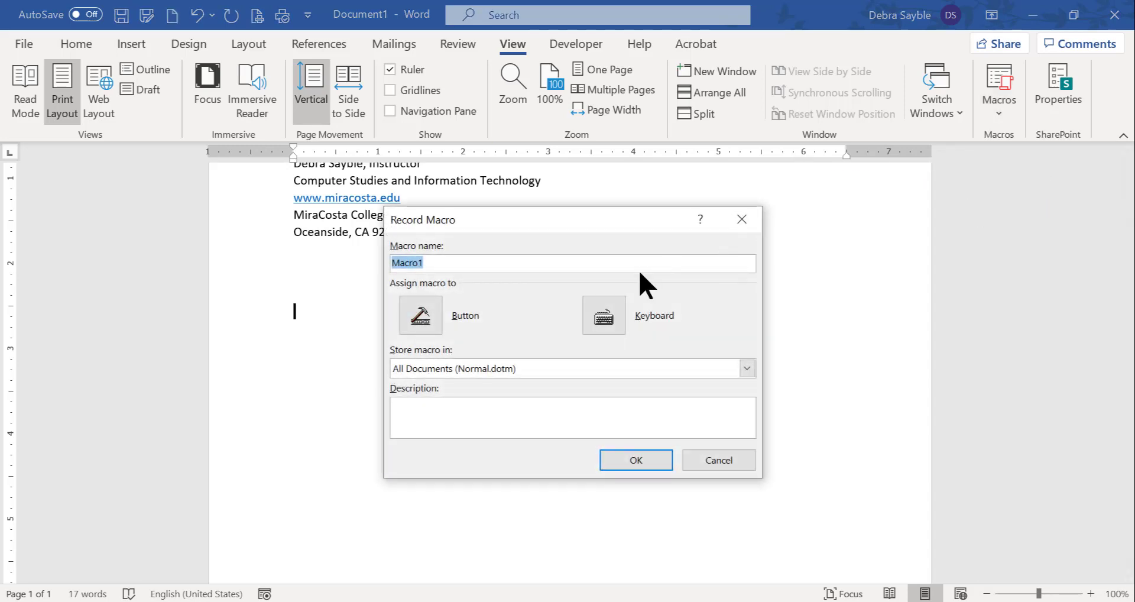
pyautogui.moveTo(473, 222)
pyautogui.mouseDown()
pyautogui.moveTo(451, 228)
pyautogui.moveTo(410, 211)
pyautogui.moveTo(473, 220)
pyautogui.mouseUp()
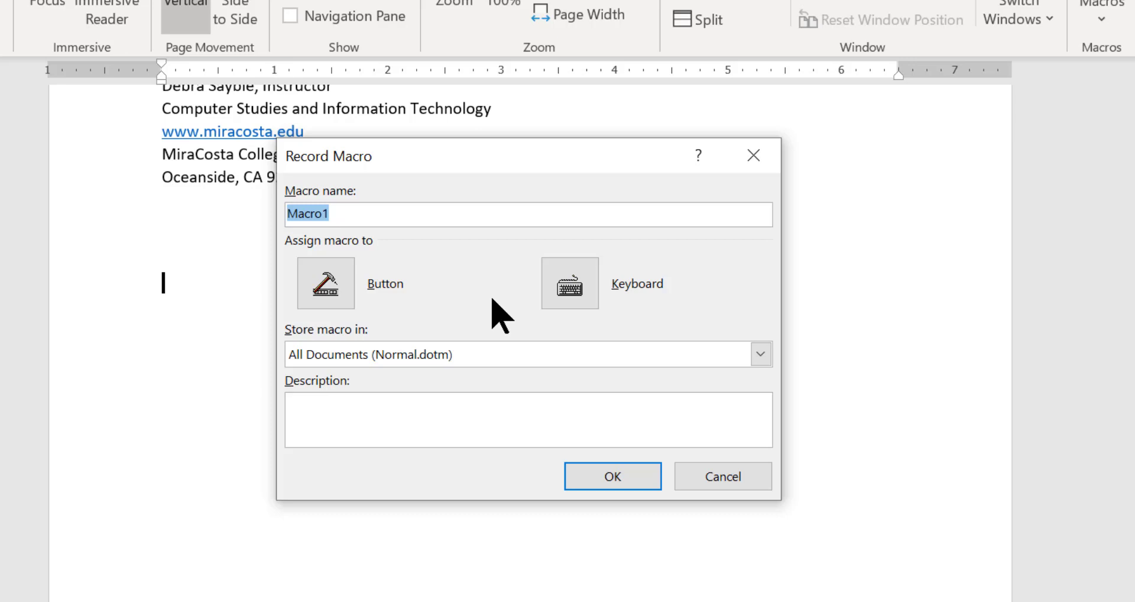
# Name the macro Signature, describe it as 'My signature for all business correspondence', and assign it to a button.
pyautogui.write('Signature')
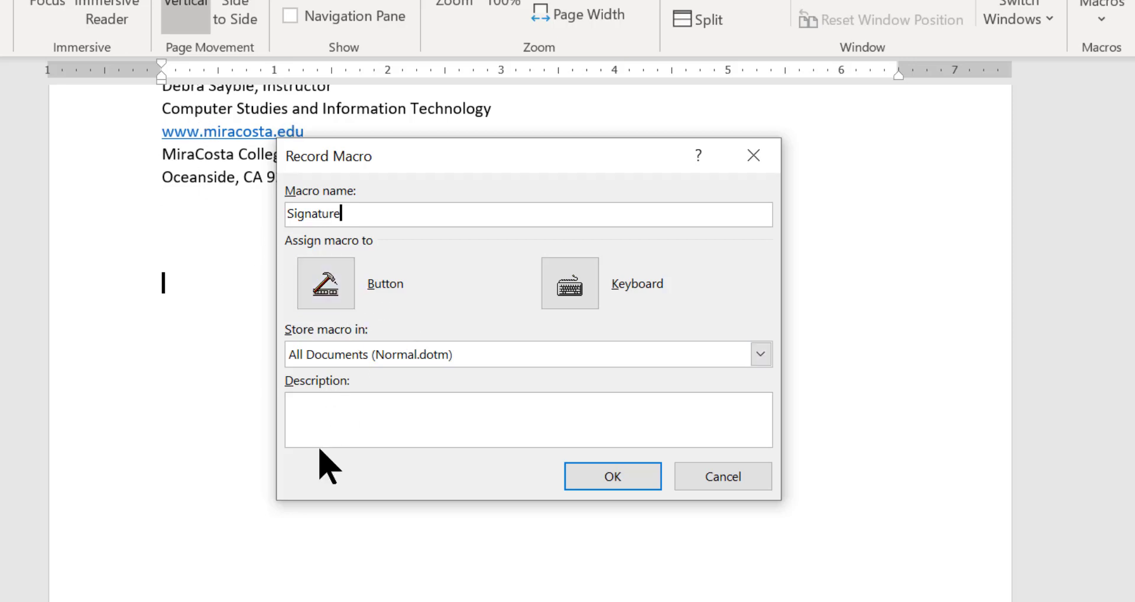
pyautogui.click(323, 415)
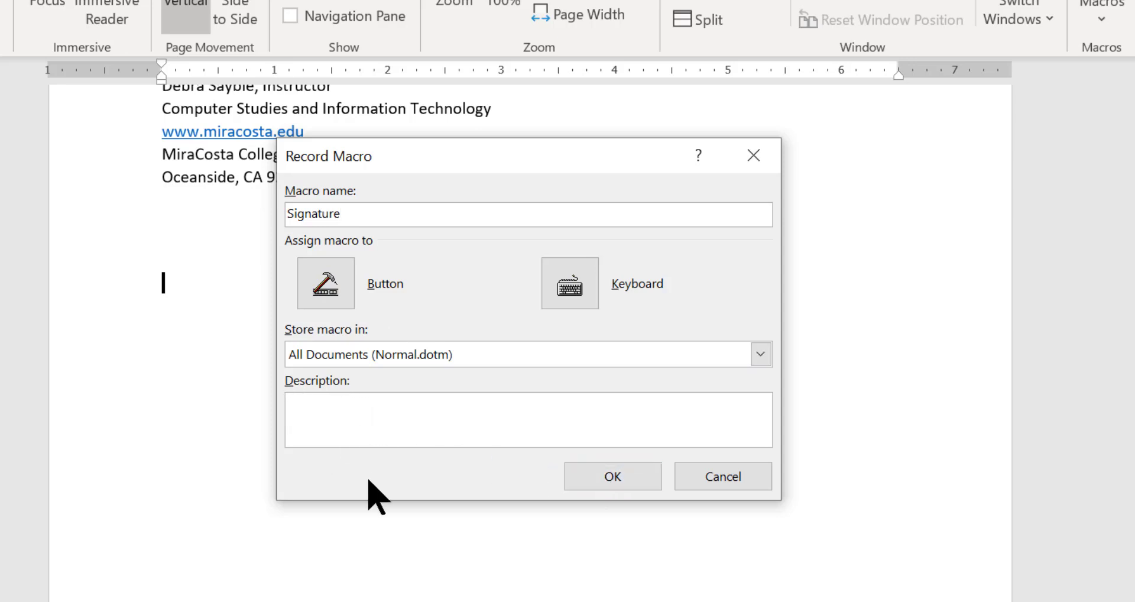
pyautogui.write('My signature for all')
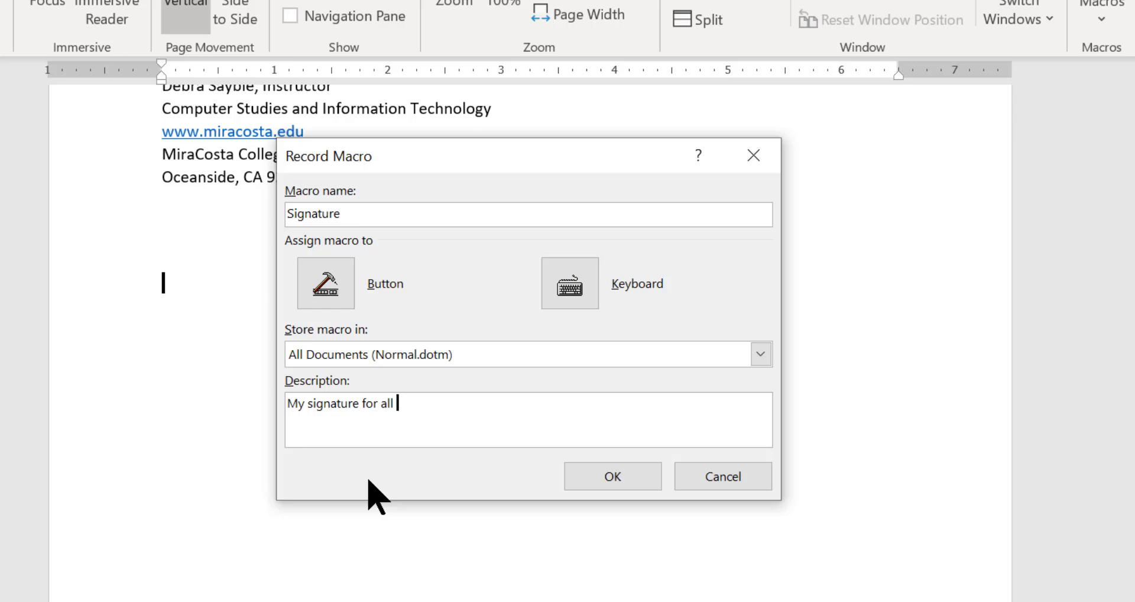
pyautogui.write(' business correspondence.')
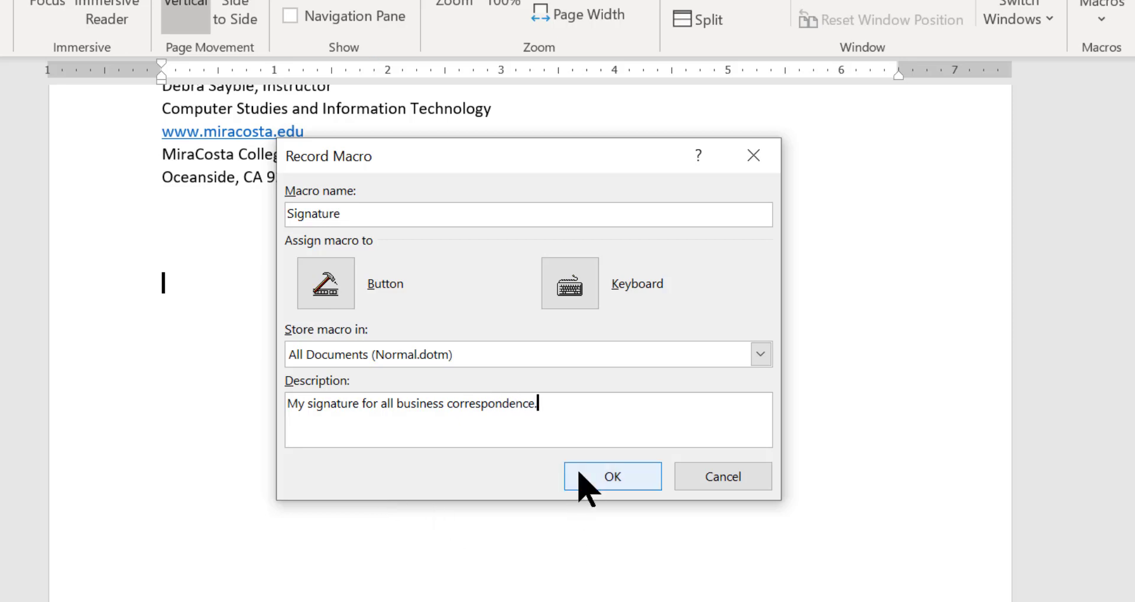
pyautogui.click(325, 290)
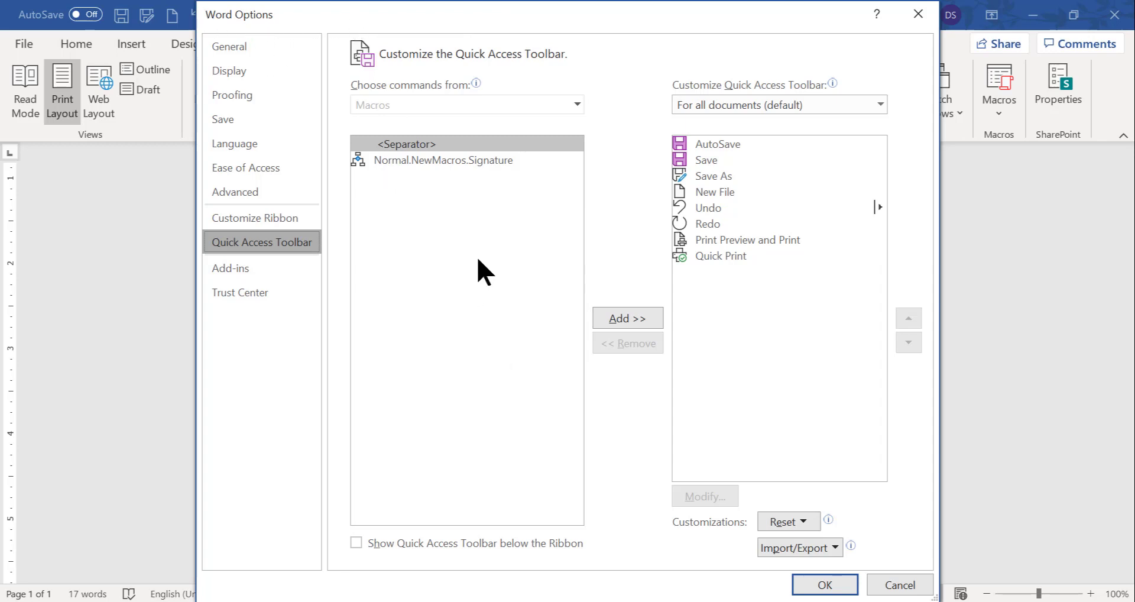
# Add Normal.NewMacros.Signature to the Quick Access Toolbar and confirm Word Options.
pyautogui.click(363, 165)
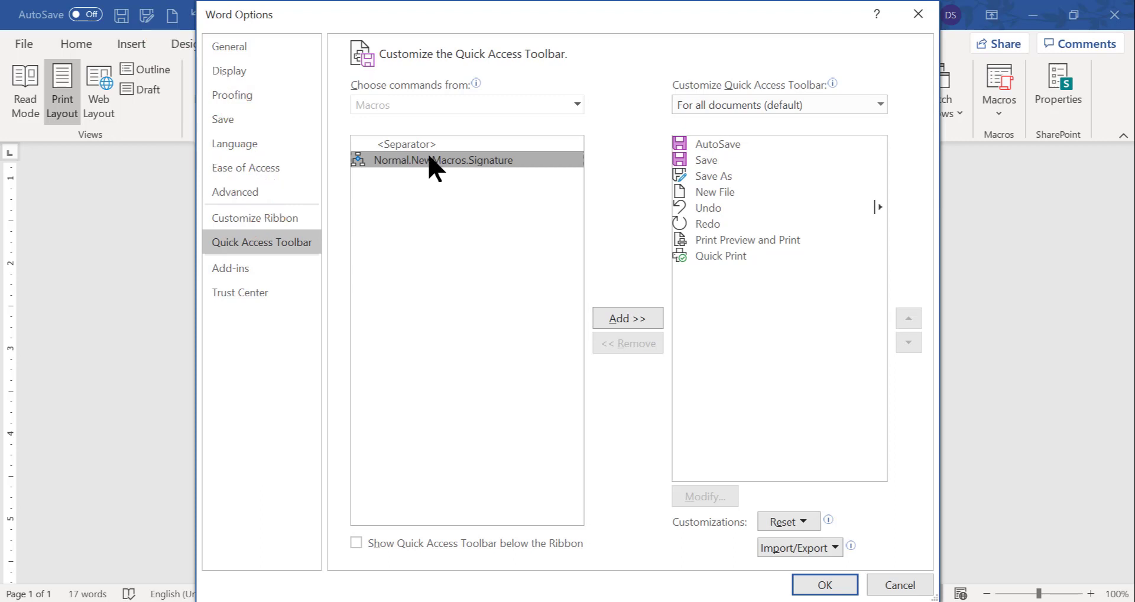
pyautogui.click(625, 324)
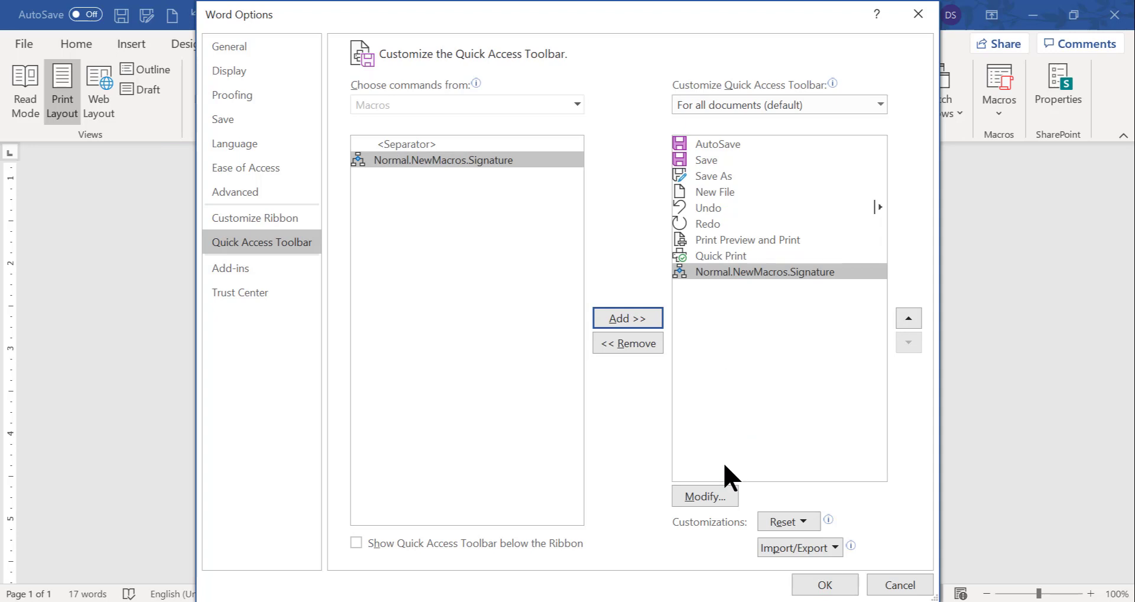
pyautogui.click(827, 585)
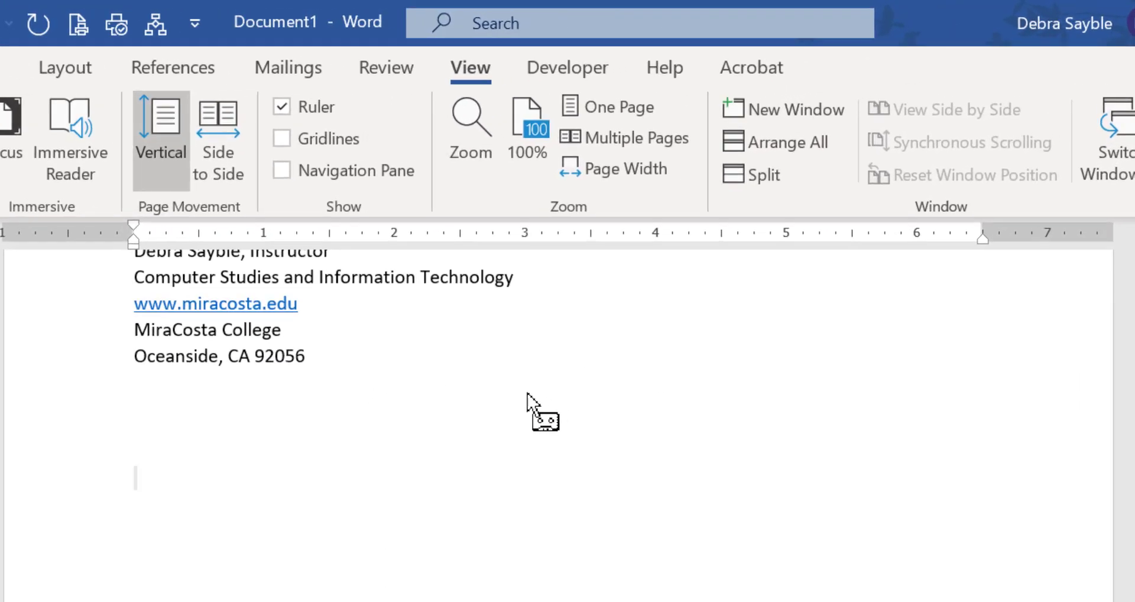
# Record a new blank line below the address as the macro's first action.
pyautogui.press('Return')
pyautogui.press('Return')
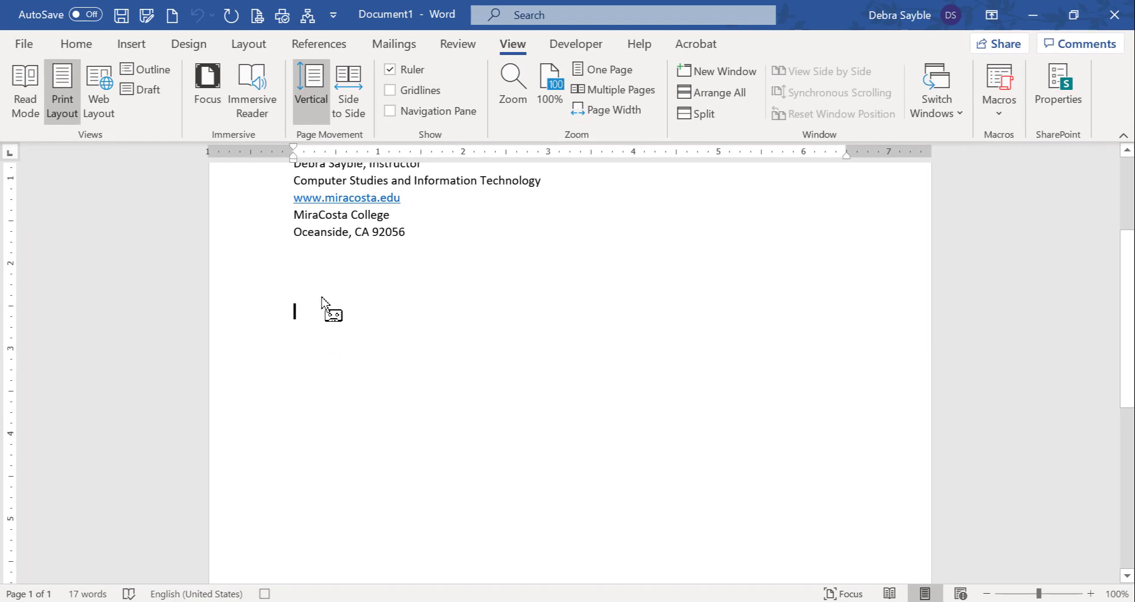
# Paste a second copy of the signature block below the address while recording, then review it.
pyautogui.write('Yours truly, Debra Debra Sayble, Instructor Computer Studies and Information Technology www.miracosta.edu MiraCosta College Oceanside, CA 92056')
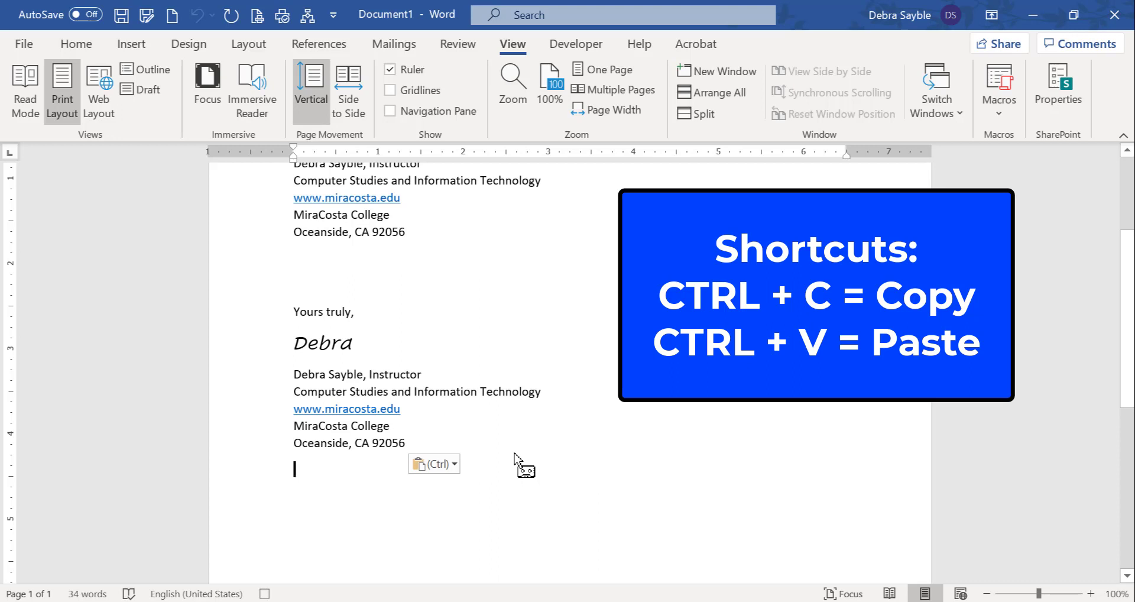
pyautogui.scroll(5, 443, 292)
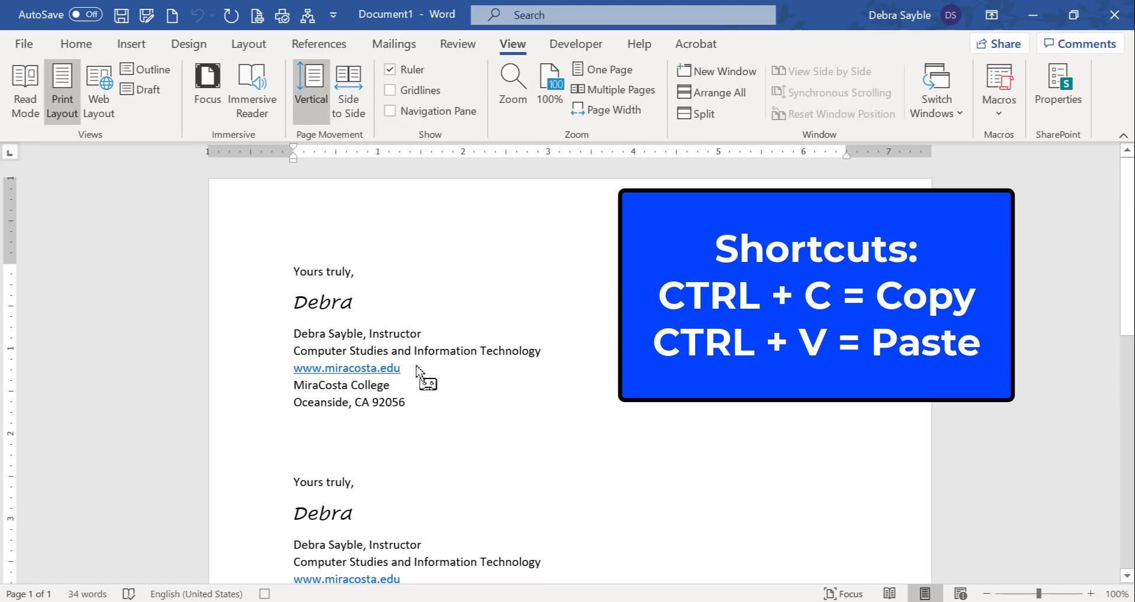
pyautogui.scroll(-1, 566, 452)
pyautogui.scroll(-2, 568, 458)
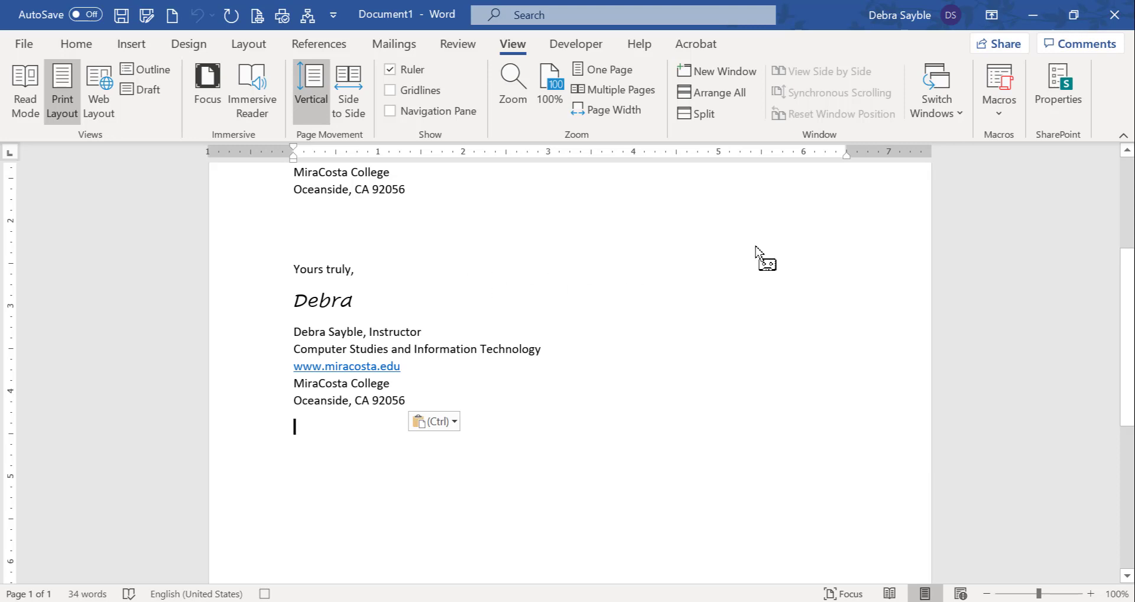
# Stop the macro recording, delete the pasted second signature block, and add a blank line.
pyautogui.click(999, 113)
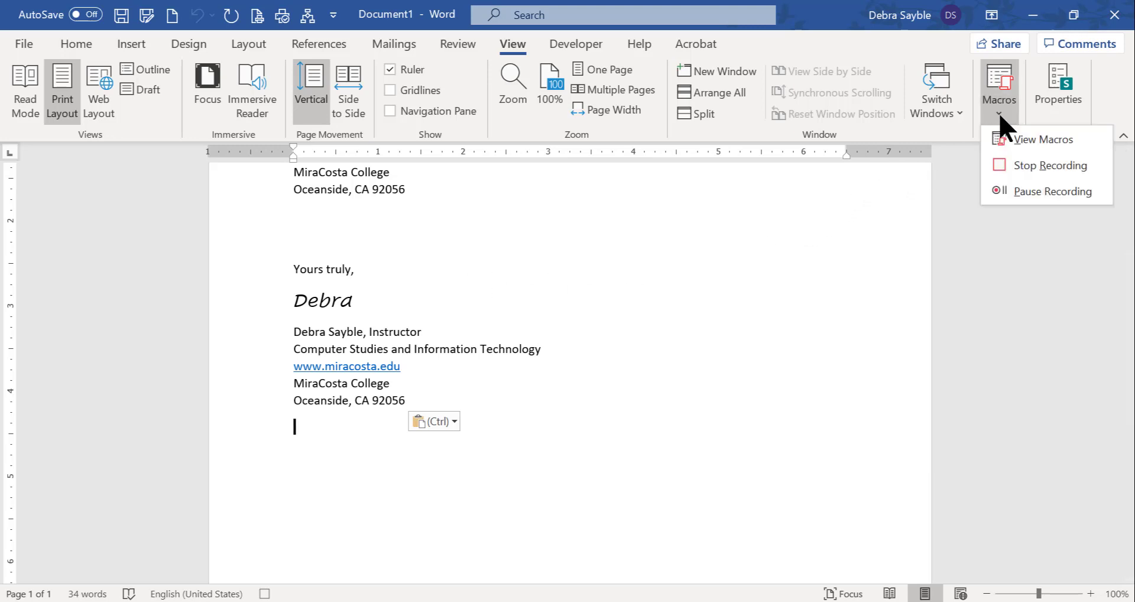
pyautogui.click(1032, 165)
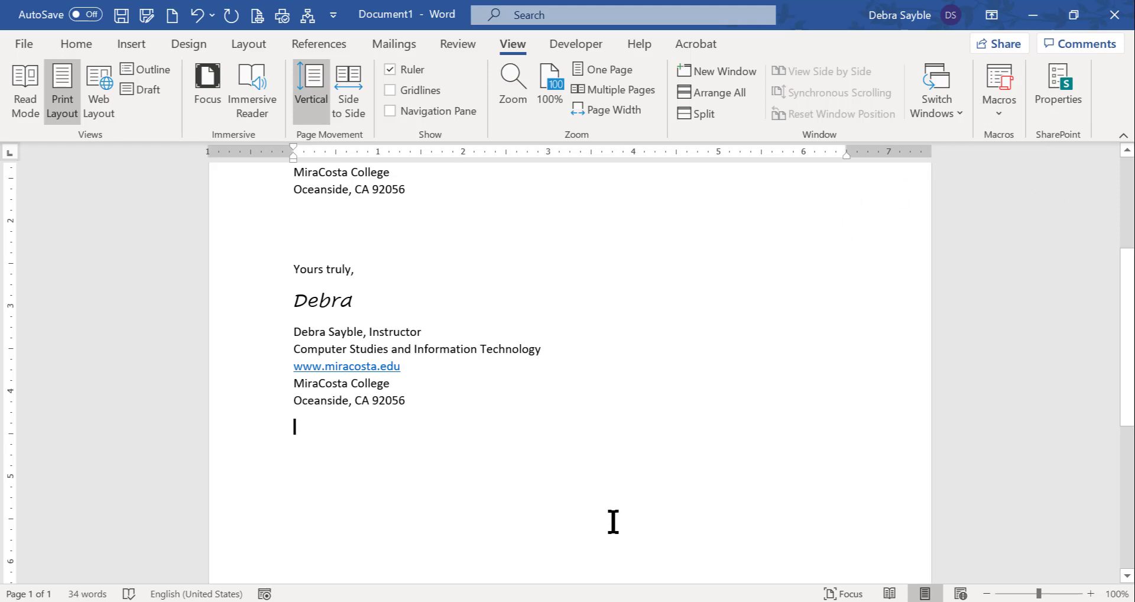
pyautogui.moveTo(420, 423); pyautogui.dragTo(223, 222)
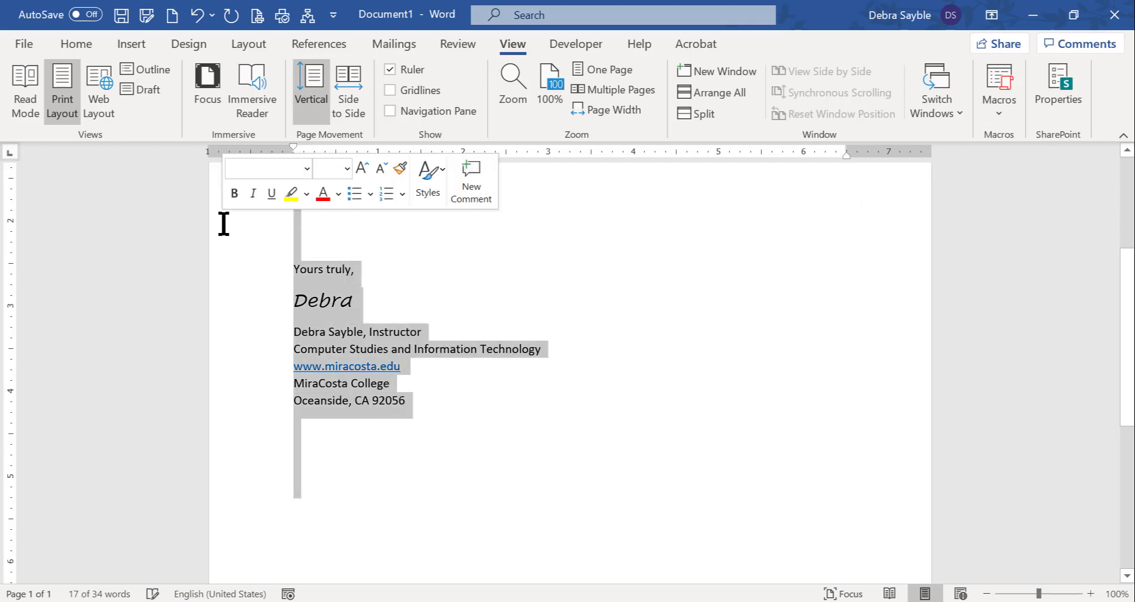
pyautogui.press('Delete')
pyautogui.press('Return')
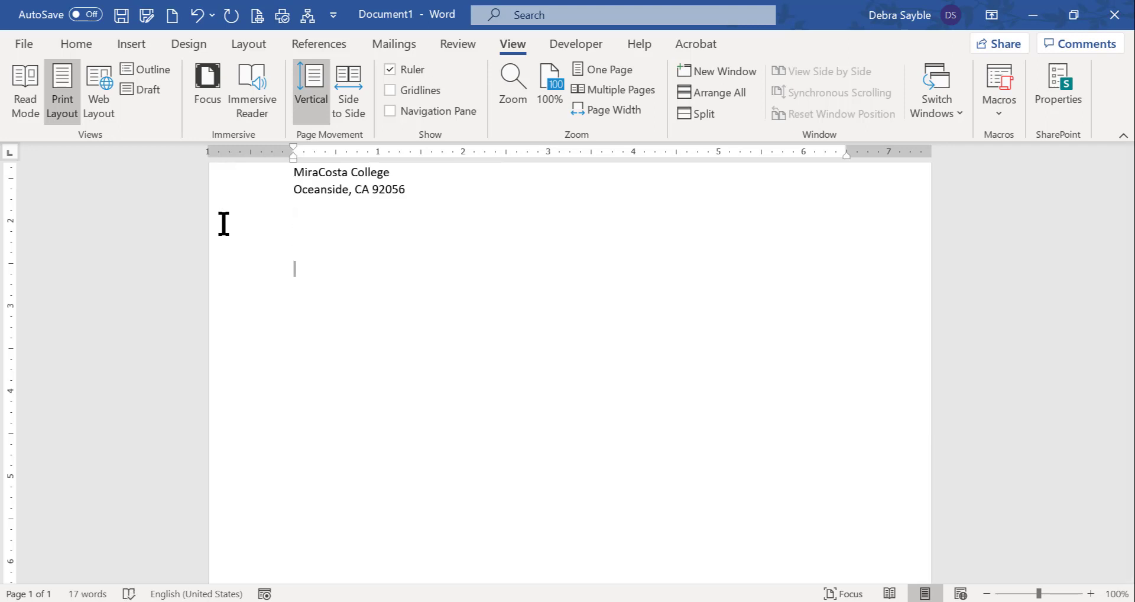
# Run the Signature macro from the Quick Access Toolbar three times, inserting three signature blocks.
pyautogui.click(307, 16)
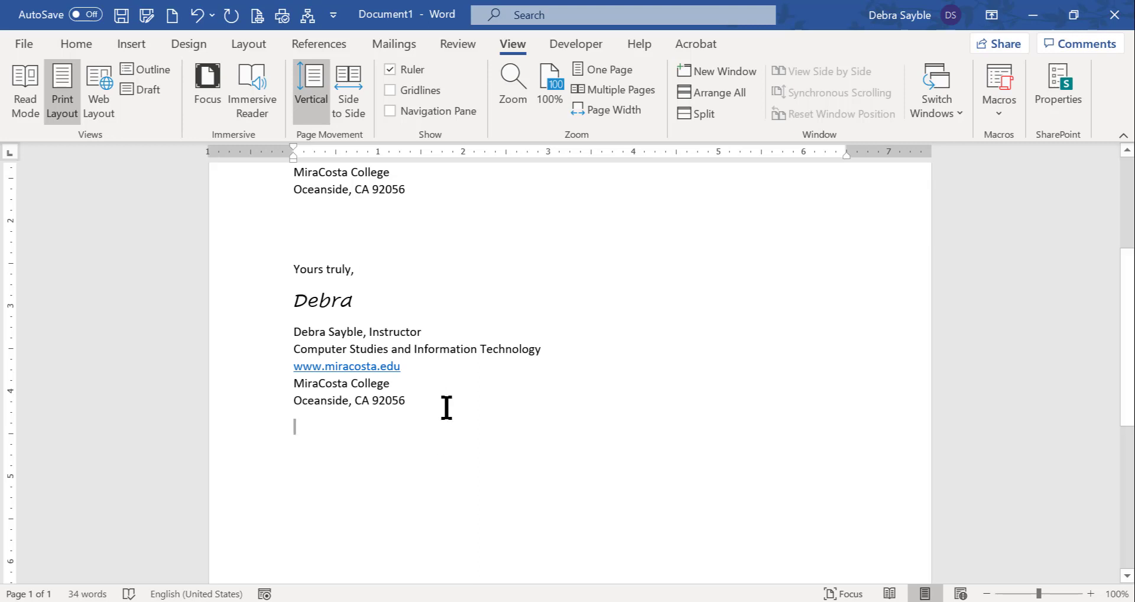
pyautogui.click(307, 16)
pyautogui.click(308, 17)
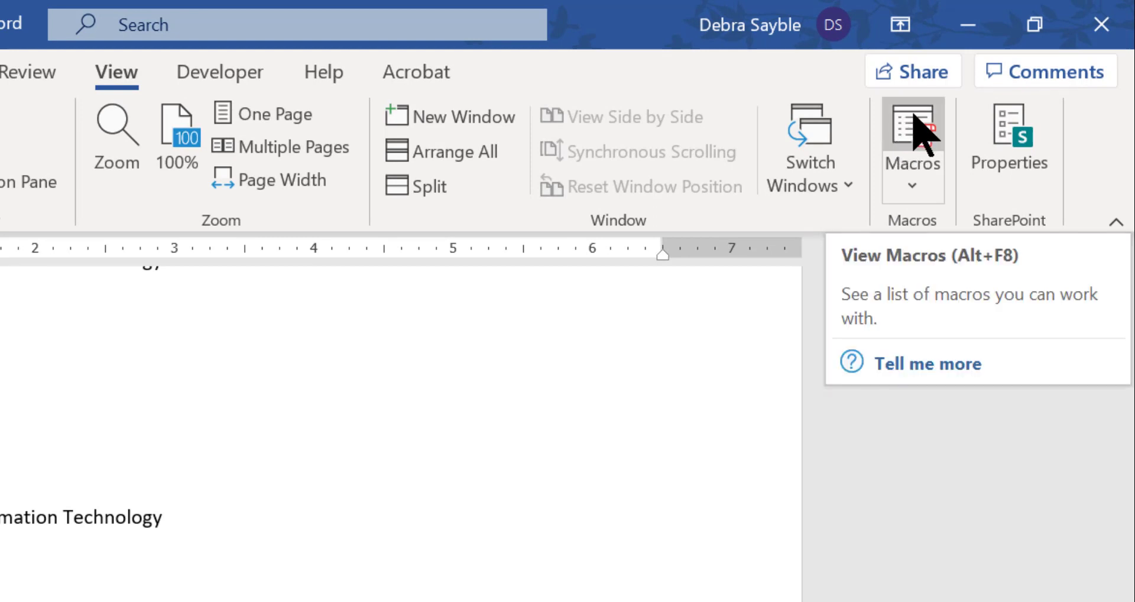
# Open the Macros list showing Signature, 'My signature for all business correspondence', and nudge the dialog lower.
pyautogui.click(912, 188)
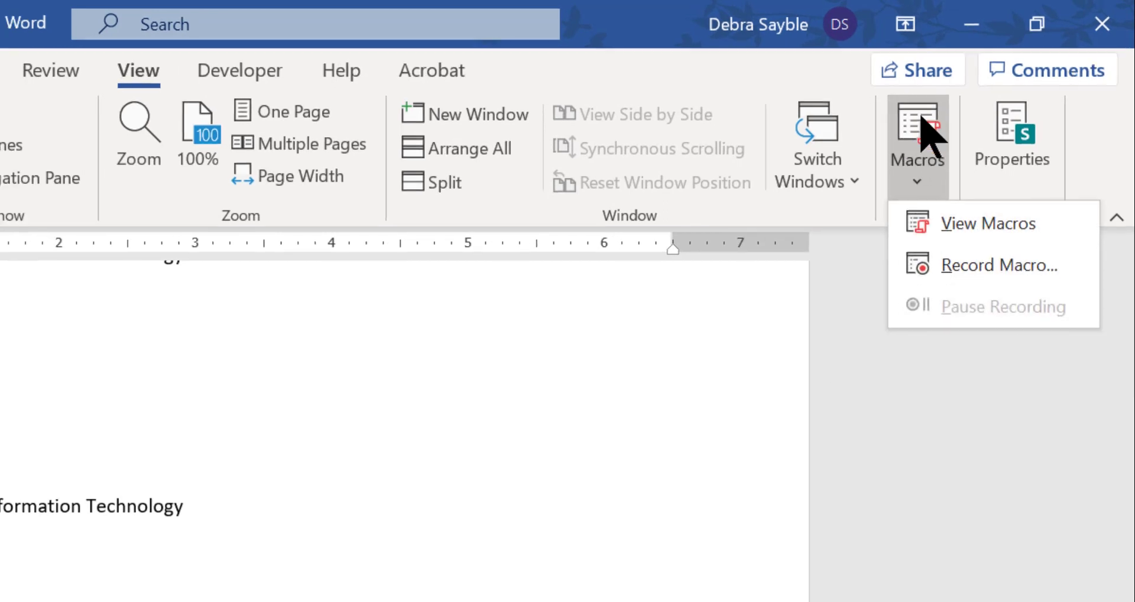
pyautogui.click(916, 142)
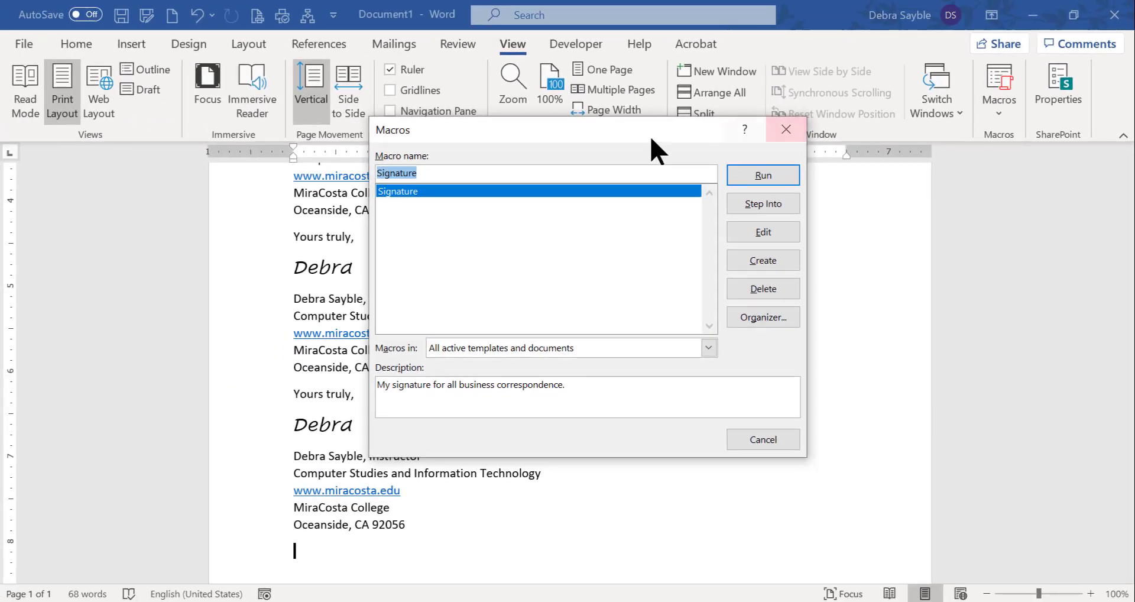
pyautogui.moveTo(527, 130); pyautogui.dragTo(524, 143)
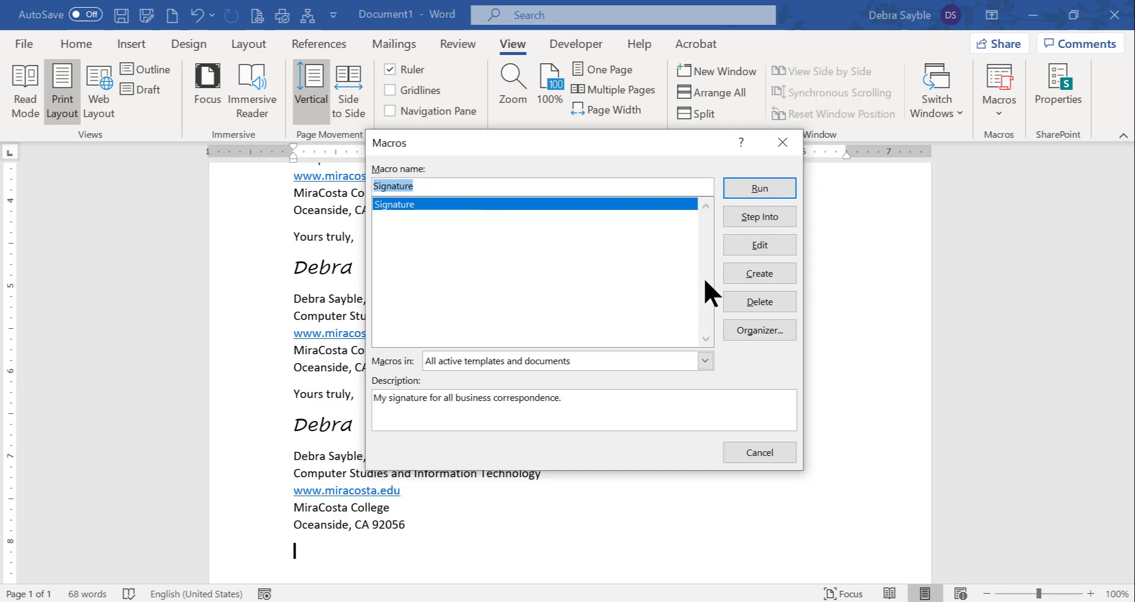
# Open Signature's Selection.PasteAndFormat (wdFormatOriginalFormatting) code in the VBA editor and begin stepping through it.
pyautogui.click(738, 244)
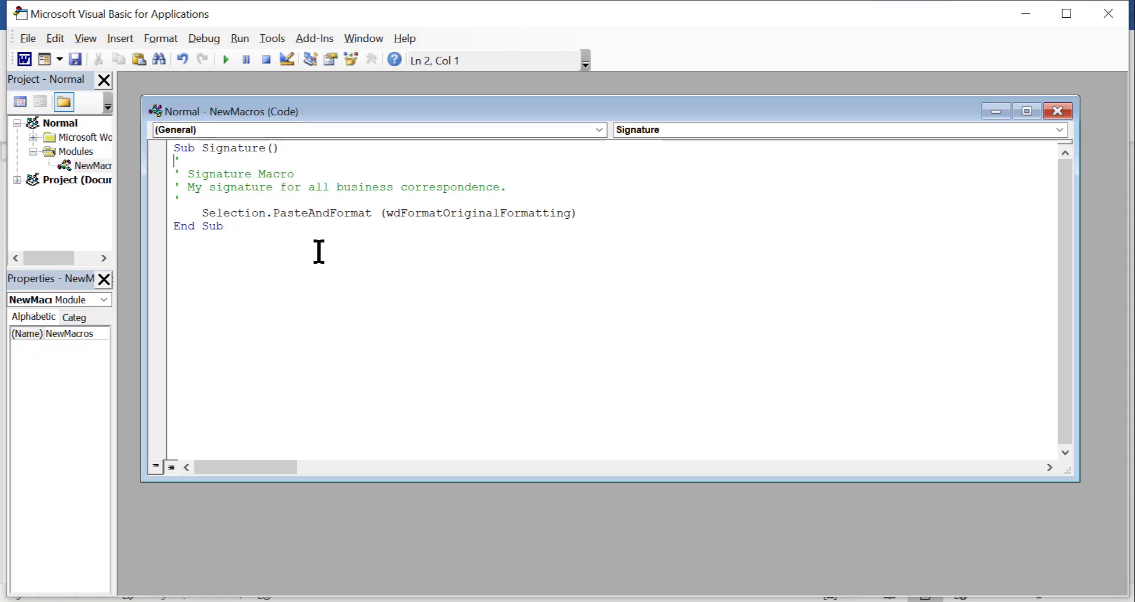
pyautogui.press('ctrl+Break')
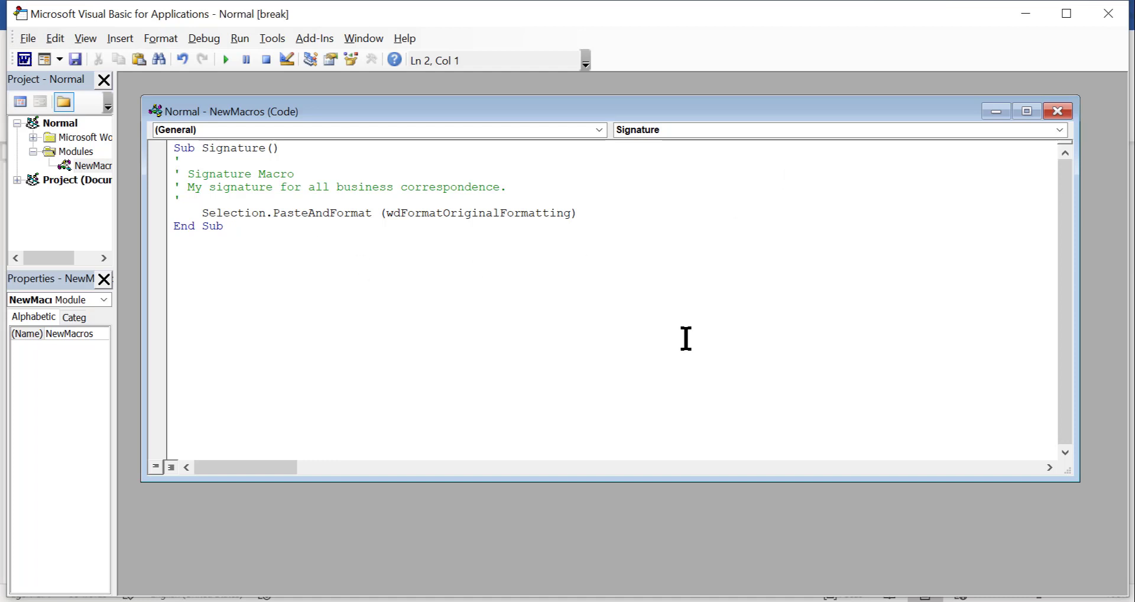
pyautogui.click(1105, 15)
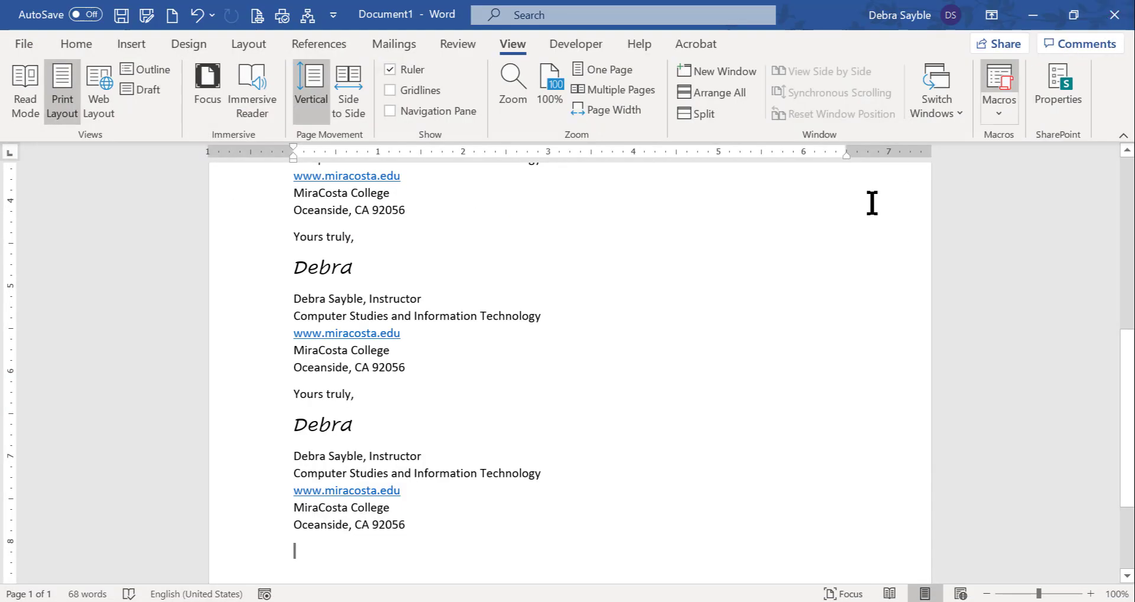